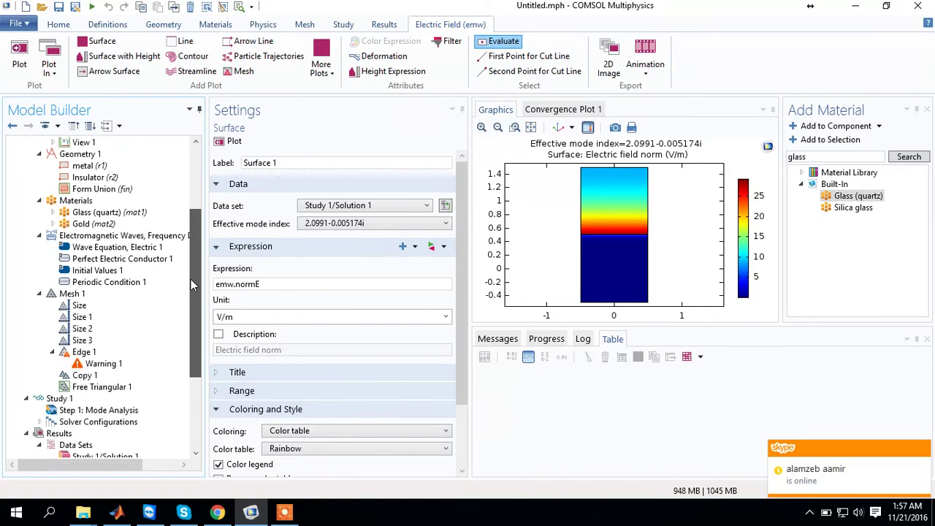
Add a parametric sweep to Study 1 and choose lambda0 as the swept parameter
left_click(62, 320)
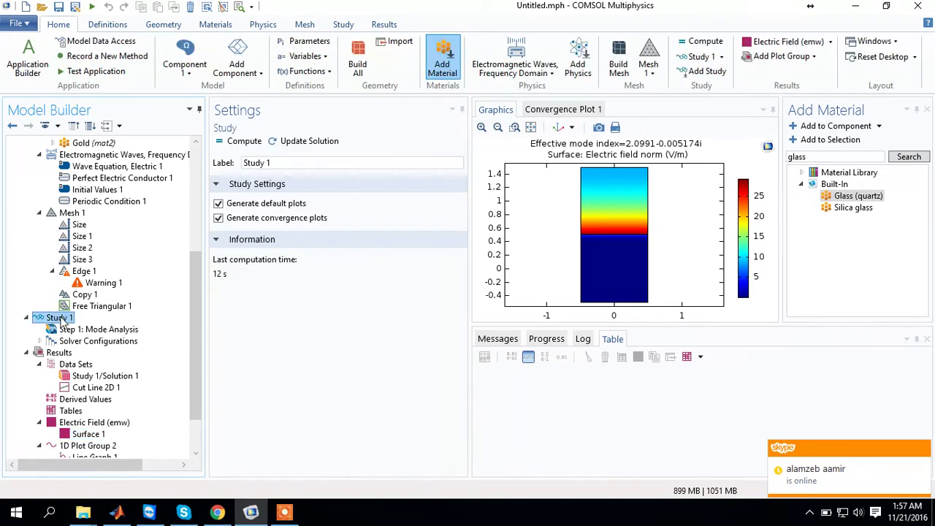
right_click(62, 319)
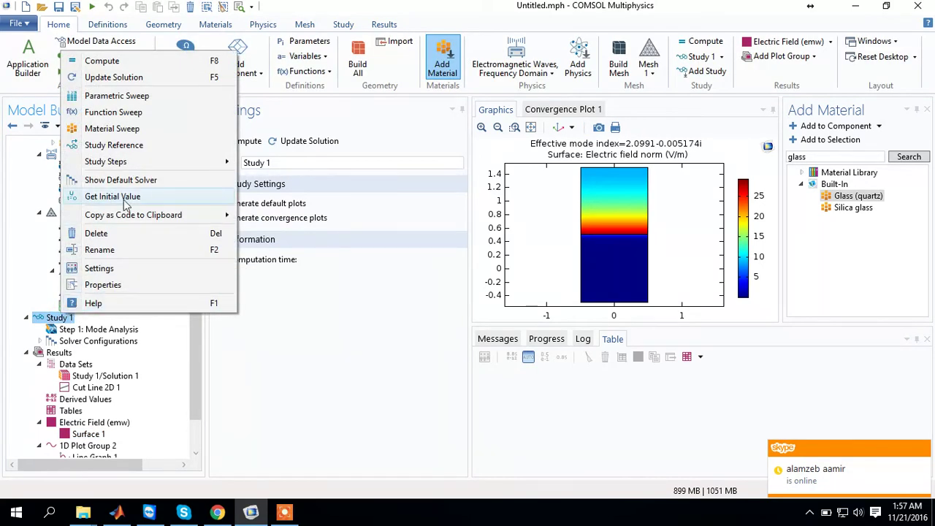
left_click(119, 99)
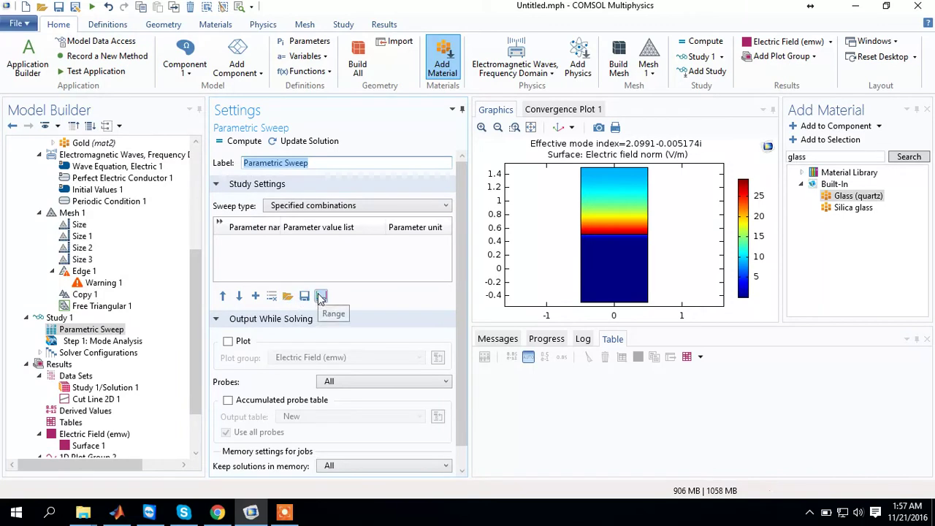
left_click(255, 297)
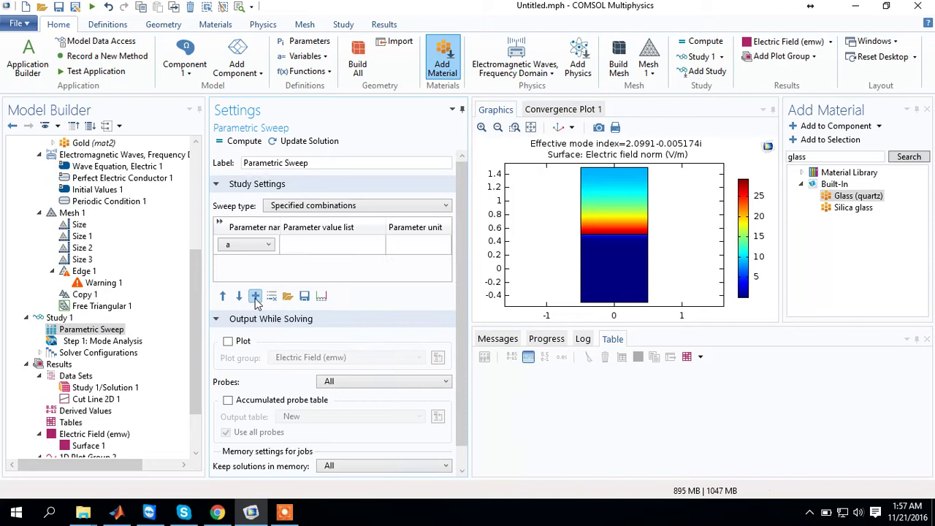
left_click(258, 248)
left_click(258, 249)
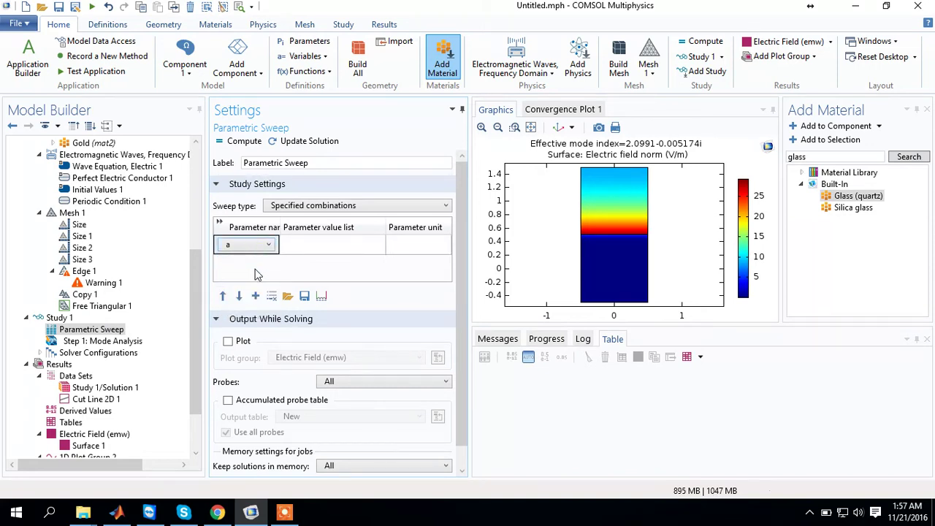
left_click(256, 246)
left_click(260, 298)
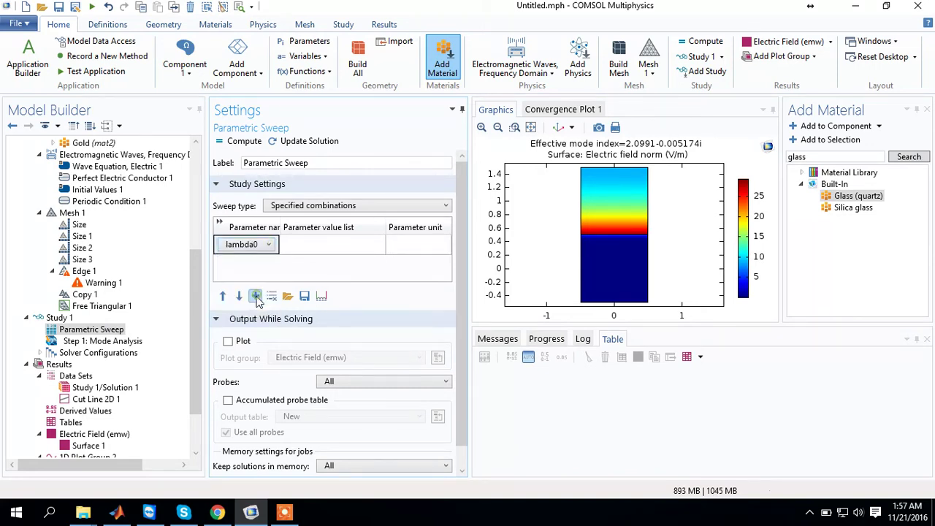
Define the lambda0 value list as a range by number of values, from 1.45 to 1.6 with 11 values
left_click(321, 297)
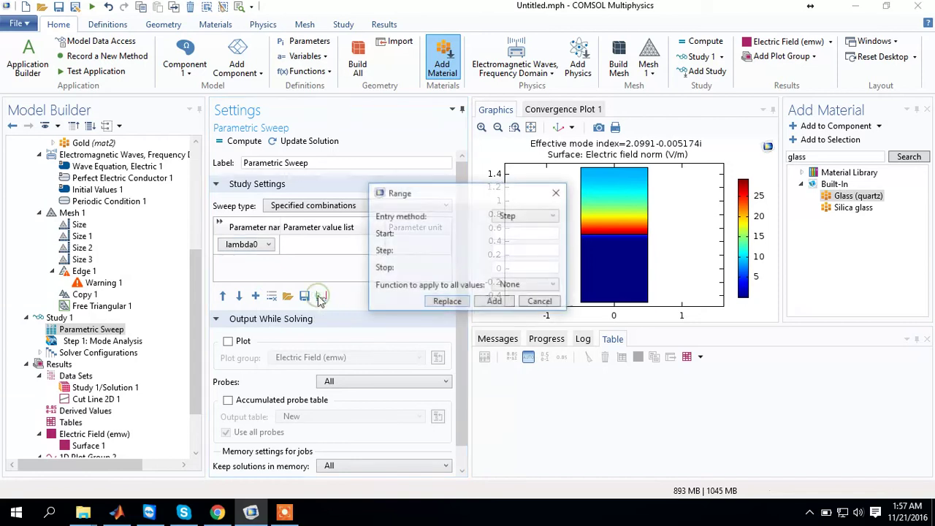
left_click(507, 217)
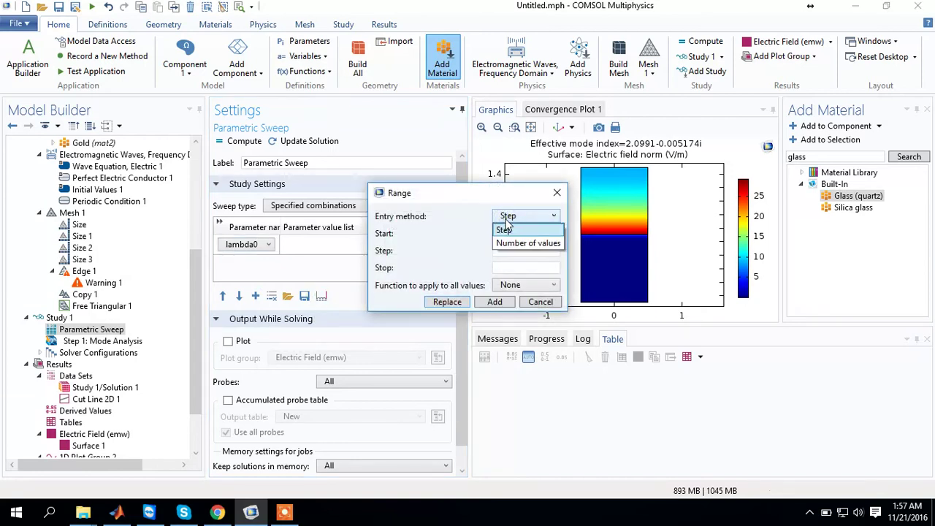
left_click(515, 244)
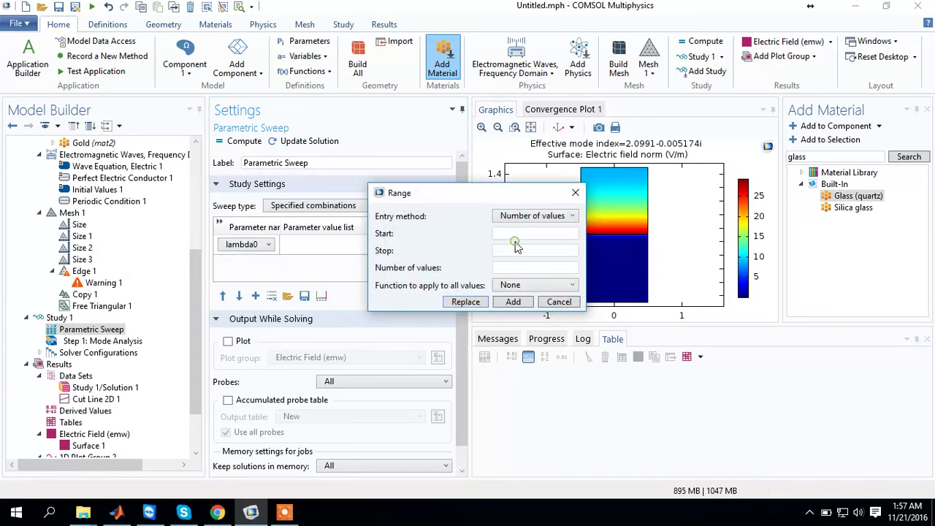
left_click(515, 235)
type("1.45")
key("Tab")
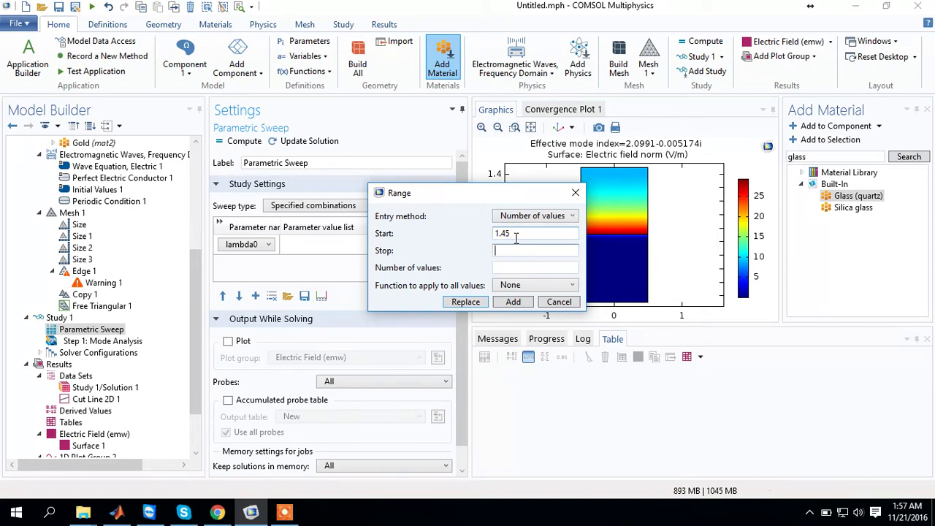
type("1.6")
key("Tab")
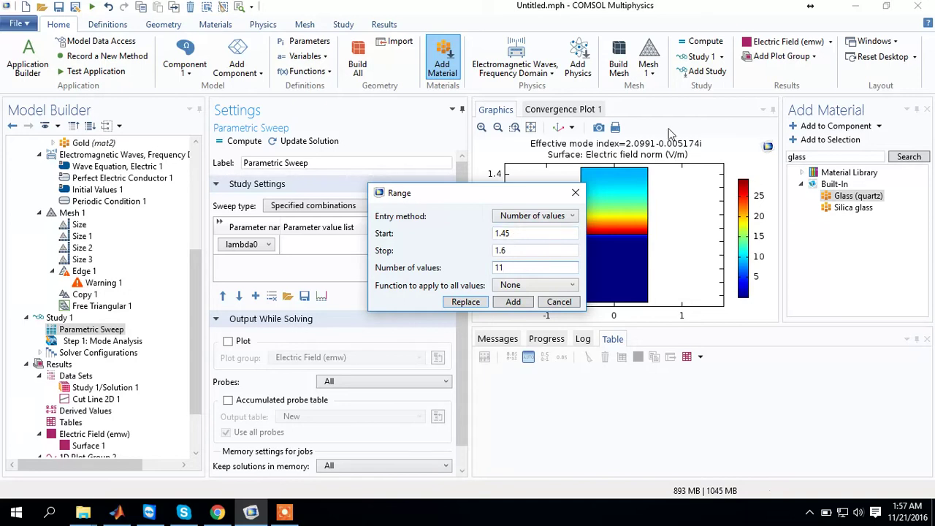
left_click(463, 302)
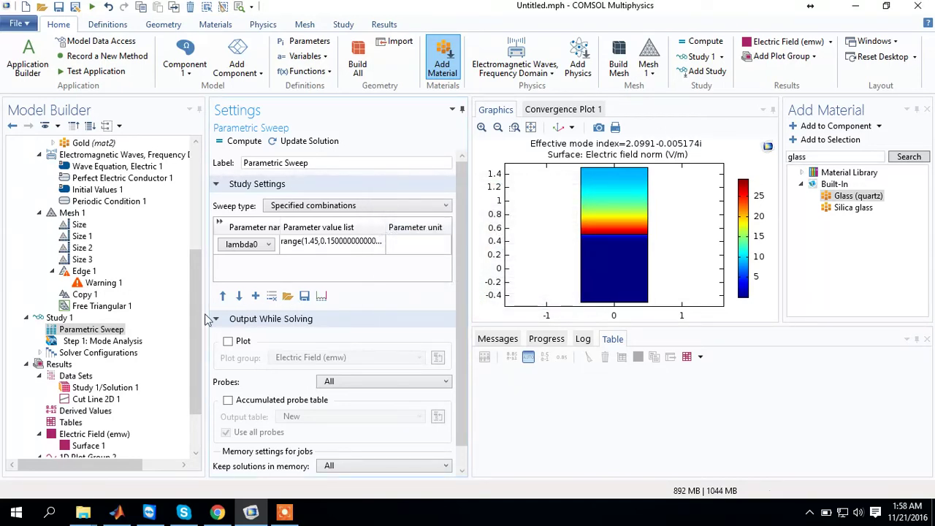
Add micrometre units to the lambda0 range, making the start 1.45[um] and the stop 1.6[um]
left_click(322, 295)
left_click(521, 233)
type("[um]")
key("Tab")
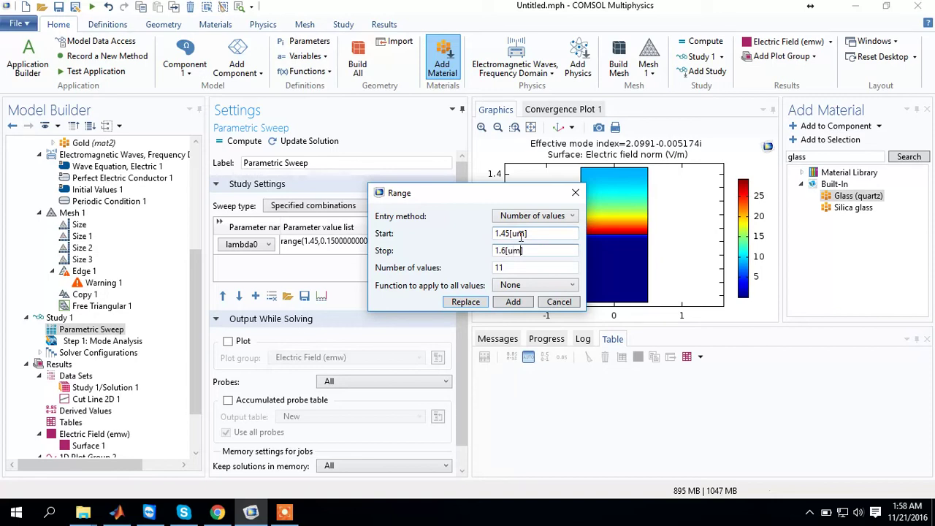
left_click(466, 301)
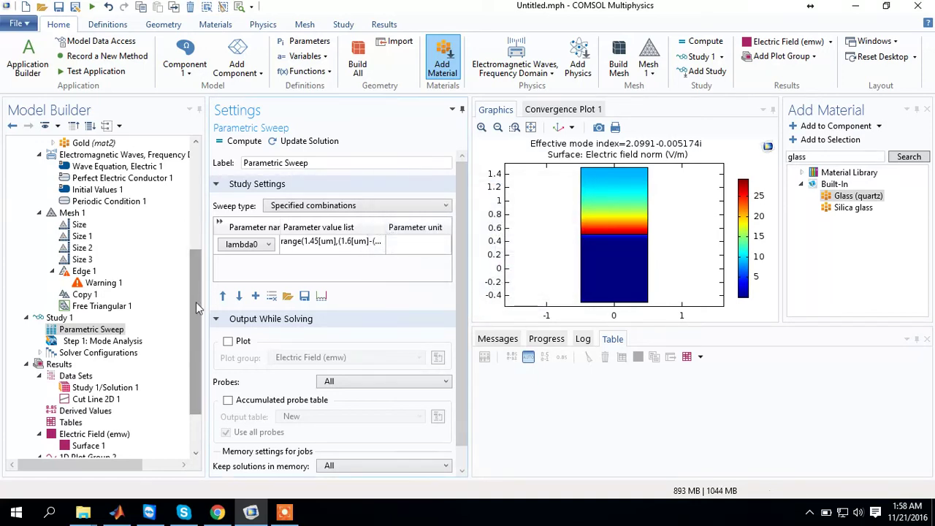
Show the effective mode index in the Surface 1 settings and open a blank Notepad window placed clear of it
left_click_drag(196, 302, 198, 321)
left_click(103, 307)
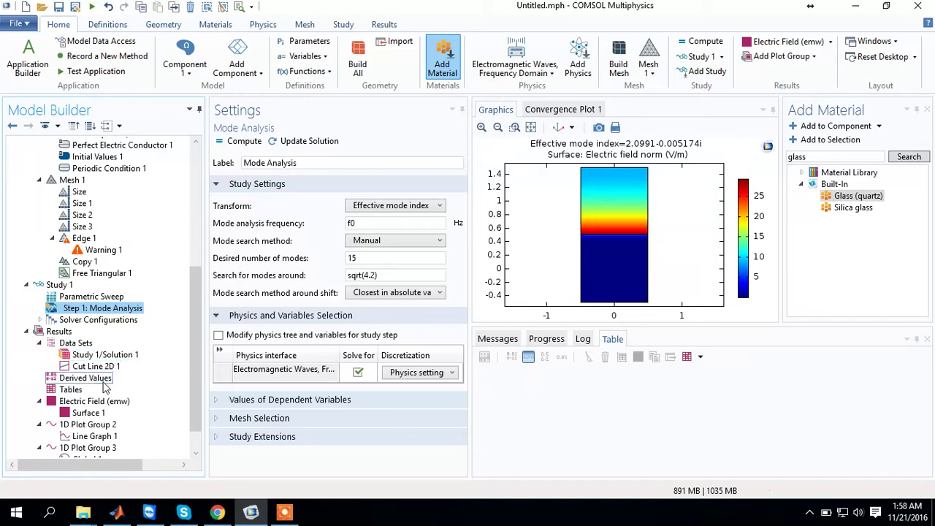
left_click(90, 413)
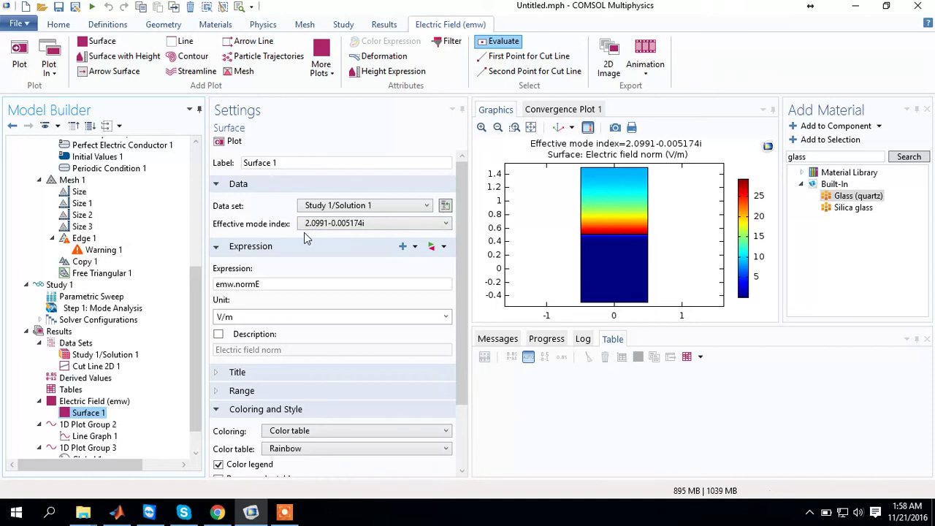
left_click(36, 509)
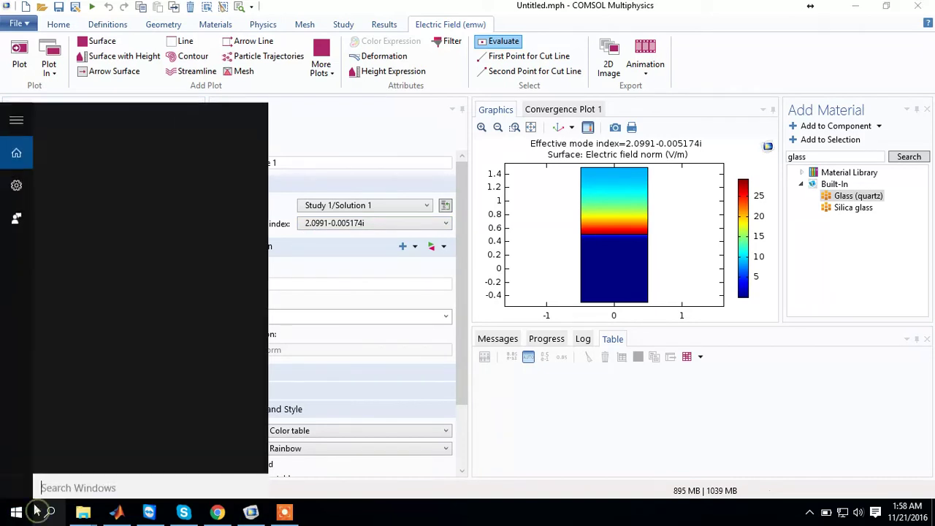
type("note")
key("Return")
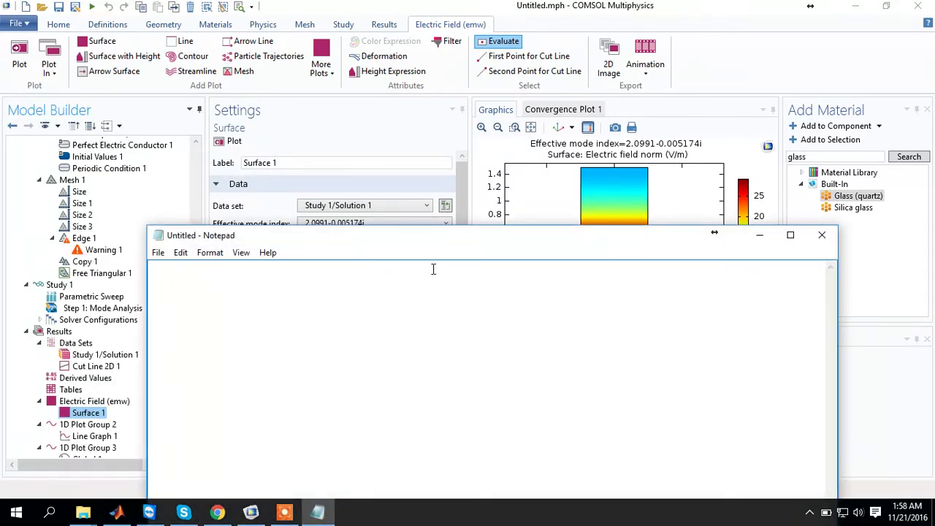
left_click_drag(429, 240, 547, 272)
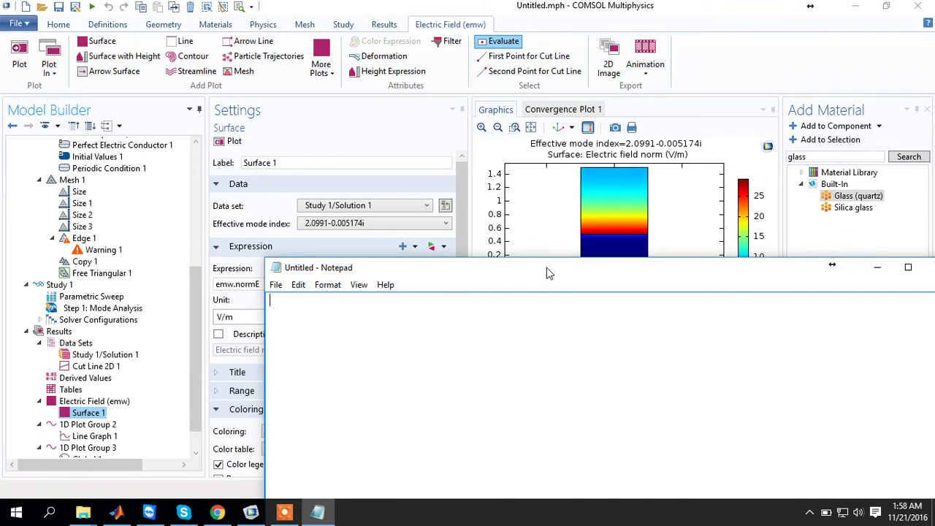
Write the effective mode index 2.0991-0.005174i in Notepad and copy it
type("2.0")
type("991-0.00")
key("shift+Left")
key("shift+Left")
key("shift+Left")
key("shift+Left")
key("shift+Left")
key("shift+Left")
key("shift+Left")
key("shift+Left")
key("shift+Left")
key("shift+Left")
key("shift+Left")
key("shift+Left")
key("shift+Left")
key("shift+Left")
key("shift+Left")
key("ctrl+c")
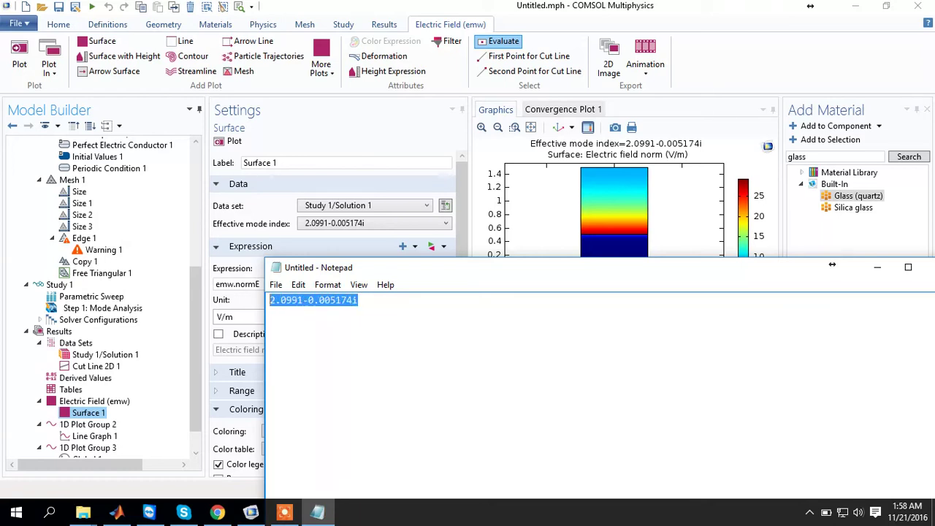
Make the Mode Analysis step search around the copied index 2.0991-0.005174i and set the desired number of modes to 1
left_click(109, 308)
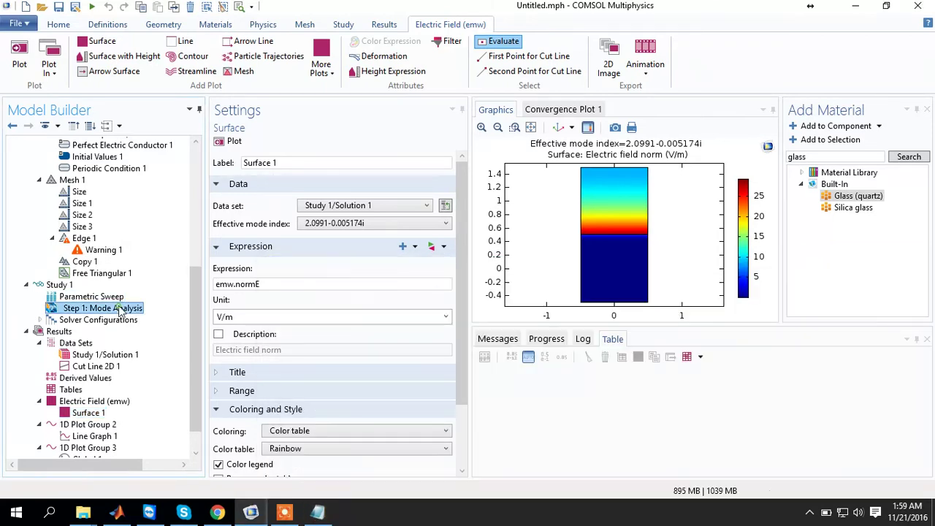
triple_click(387, 275)
key("ctrl+v")
left_click(379, 261)
key("BackSpace")
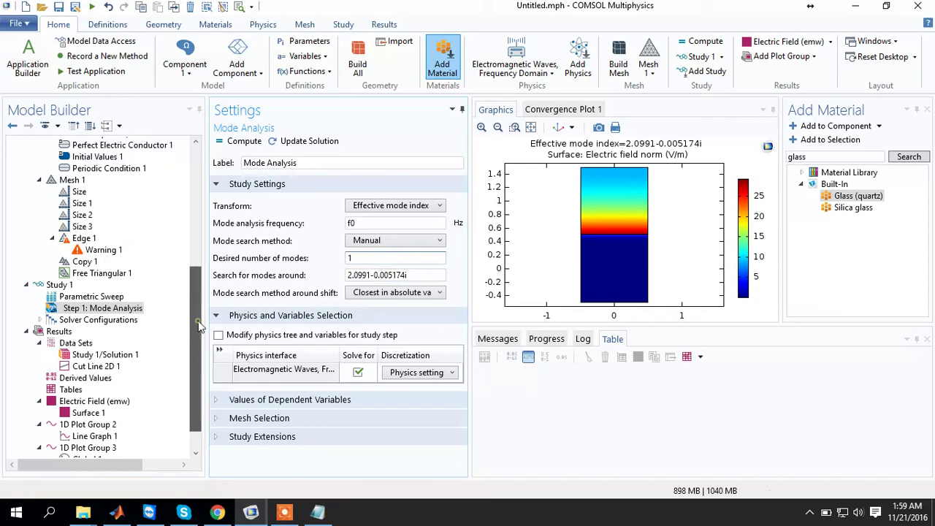
Clear all existing solutions and compute the study with the parametric sweep
scroll(198, 321, "up", 7)
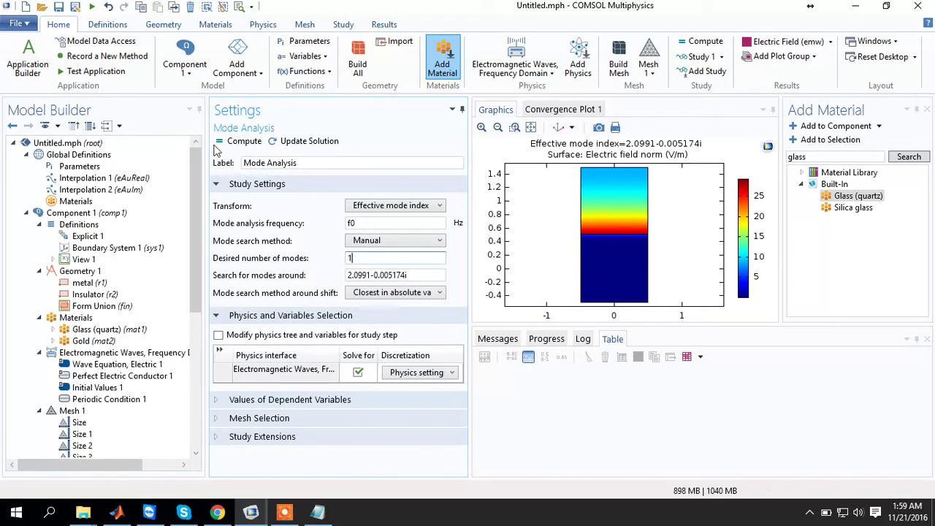
left_click(342, 25)
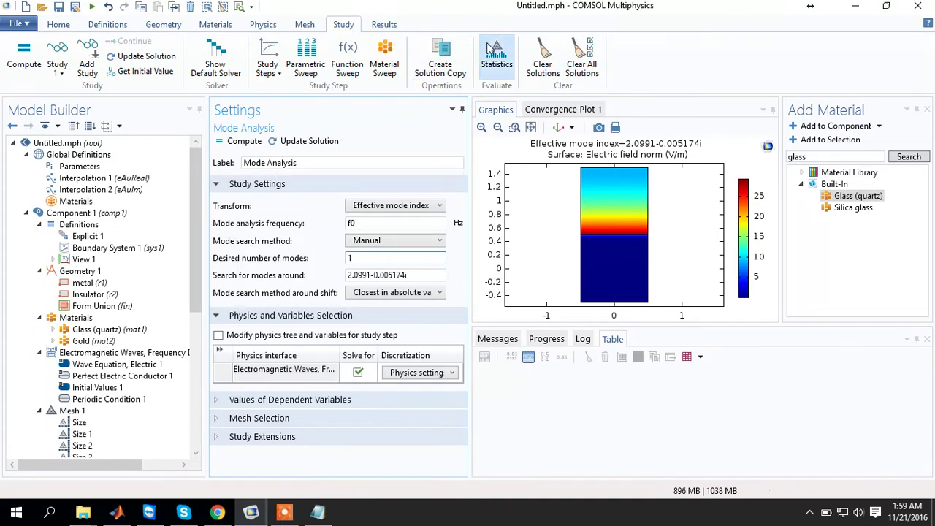
left_click(581, 60)
left_click(501, 313)
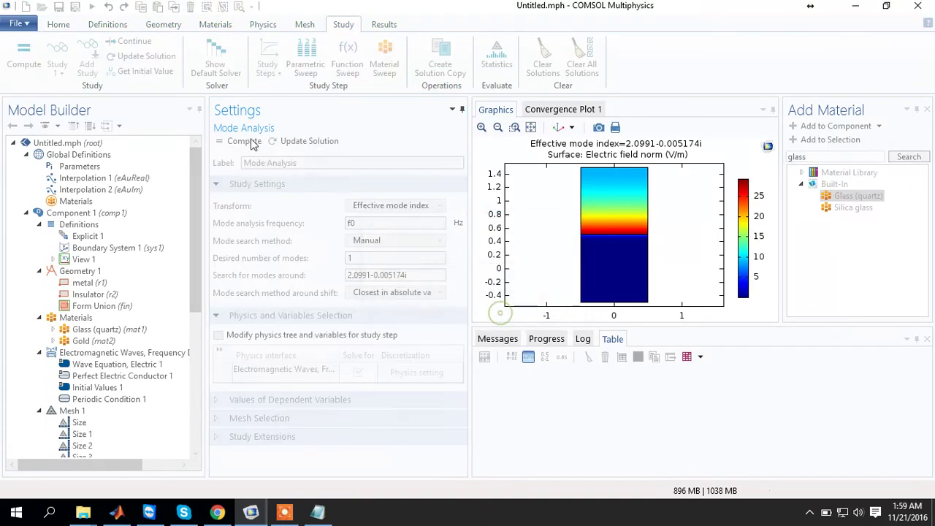
left_click(33, 57)
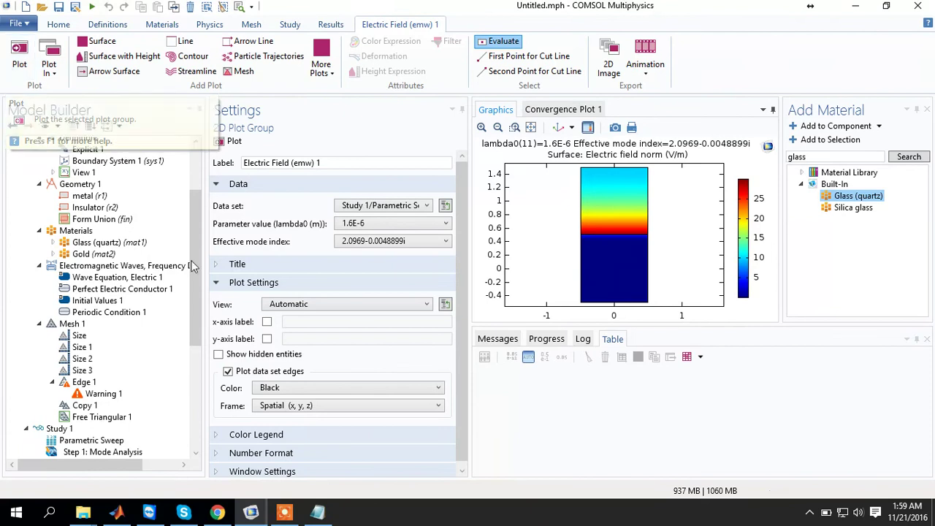
Set the data set of Cut Line 2D 1 to Study 1/Parametric Solutions 1 and display Line Graph 1
left_click_drag(194, 328, 208, 437)
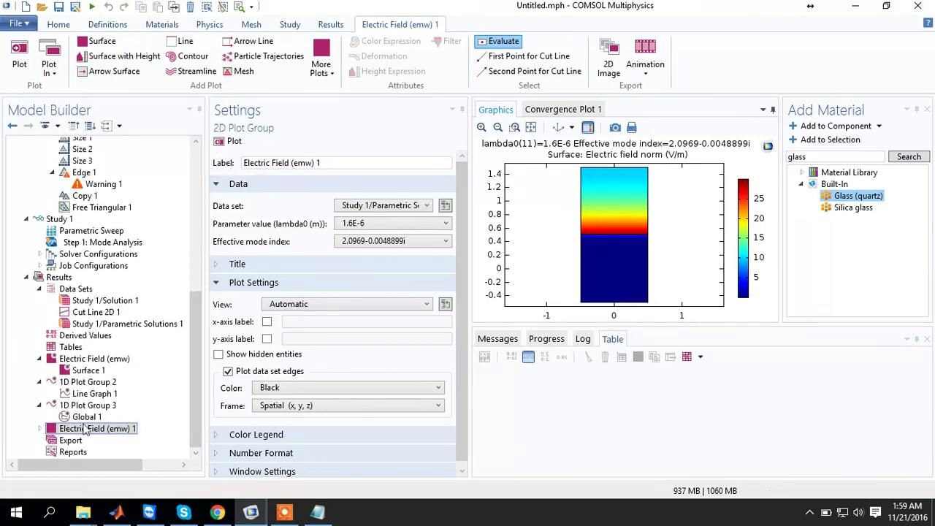
left_click(88, 311)
left_click(305, 206)
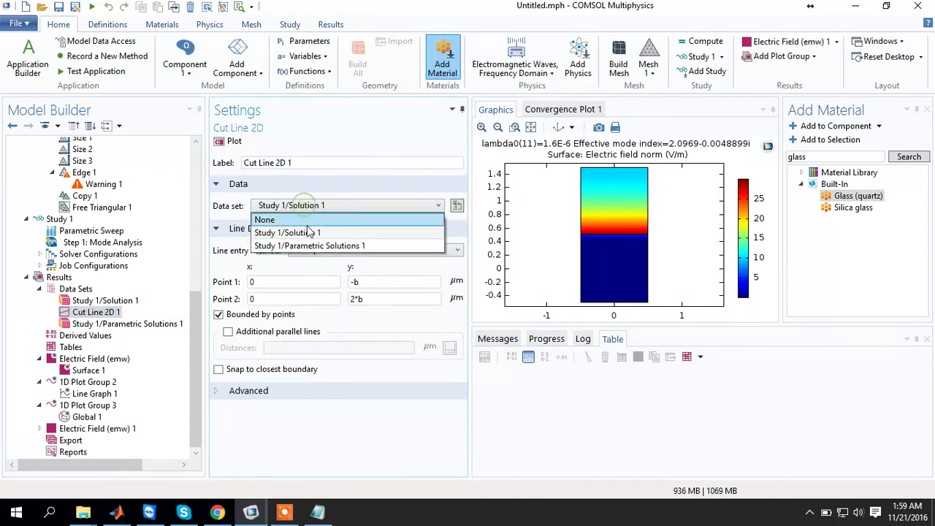
left_click(314, 246)
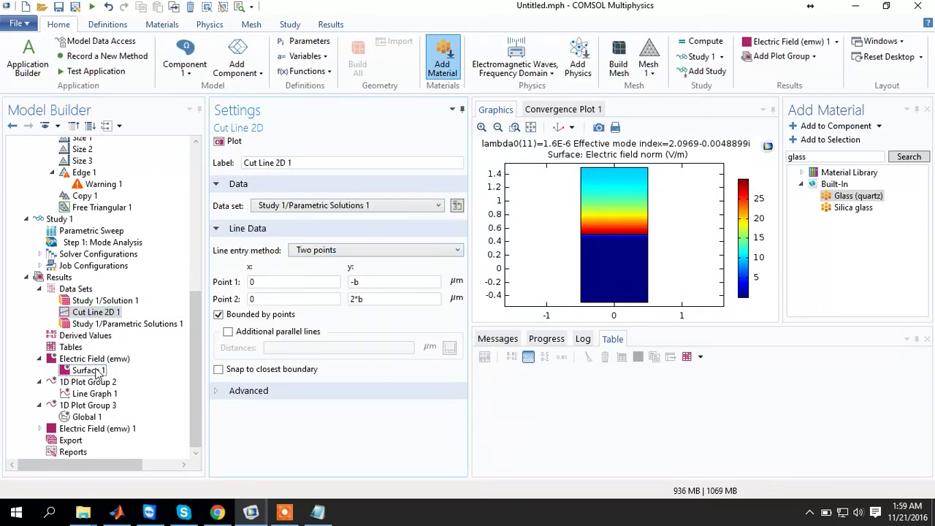
left_click(92, 395)
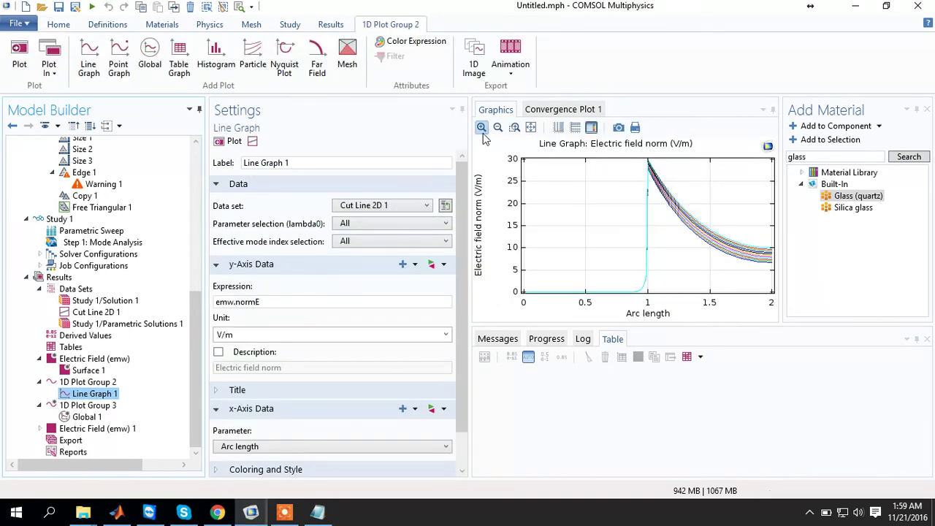
left_click(533, 166)
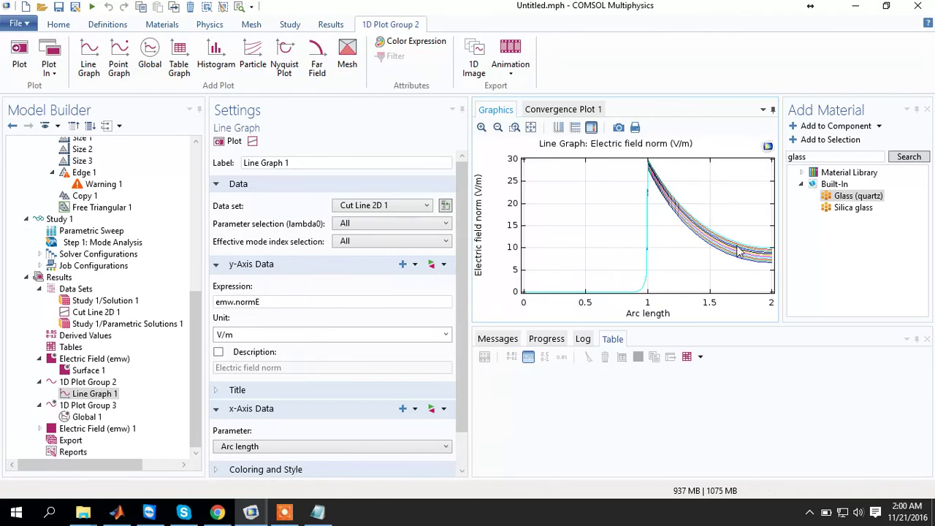
Set the data set of Global 1 to Study 1/Parametric Solutions 1 and replot it
left_click(87, 417)
left_click(363, 205)
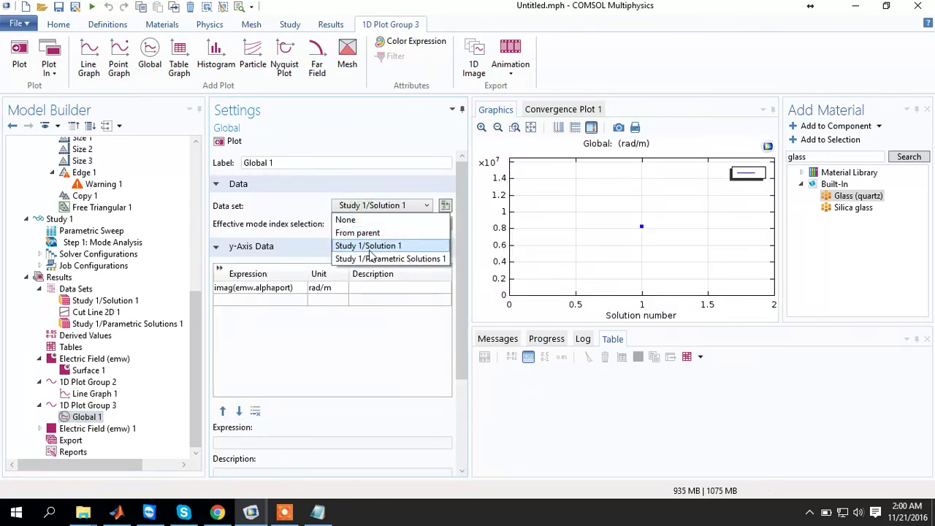
left_click(372, 257)
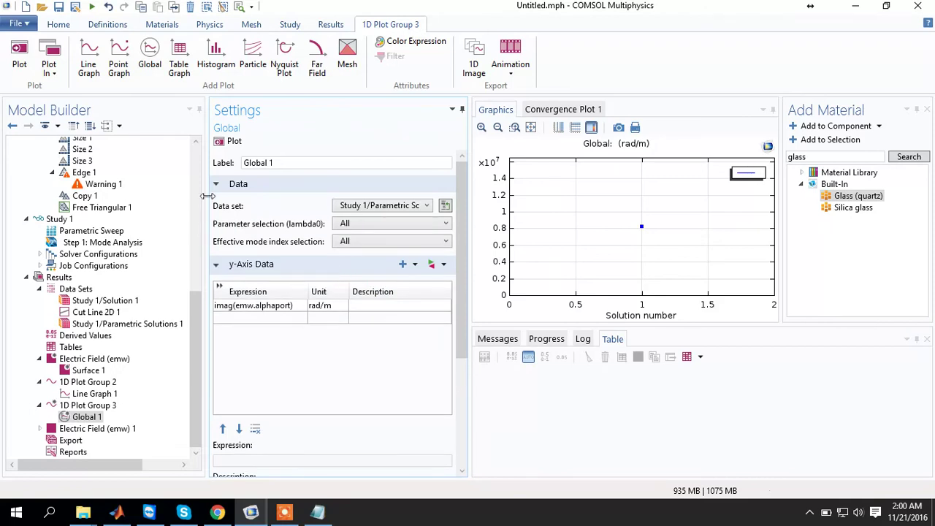
left_click(230, 144)
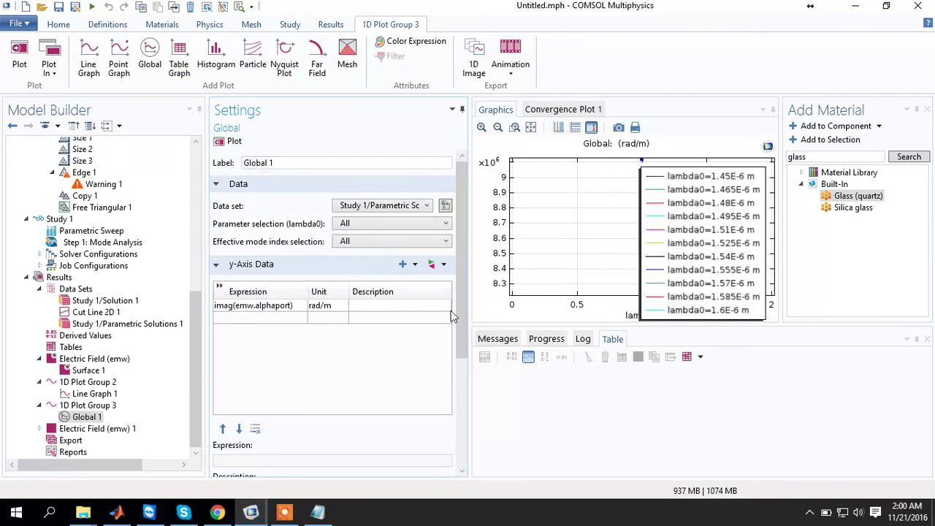
Turn off the legends of Global 1 in 1D Plot Group 3
left_click_drag(461, 321, 449, 455)
left_click(347, 467)
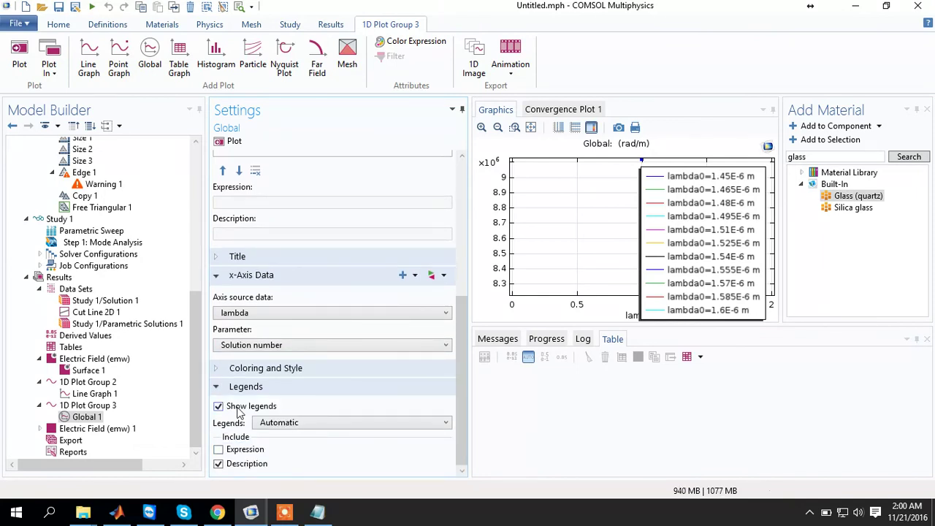
left_click(237, 409)
Set the x-axis data of Global 1 to the expression lambda0 (wavelength in free space) and replot it
left_click(430, 276)
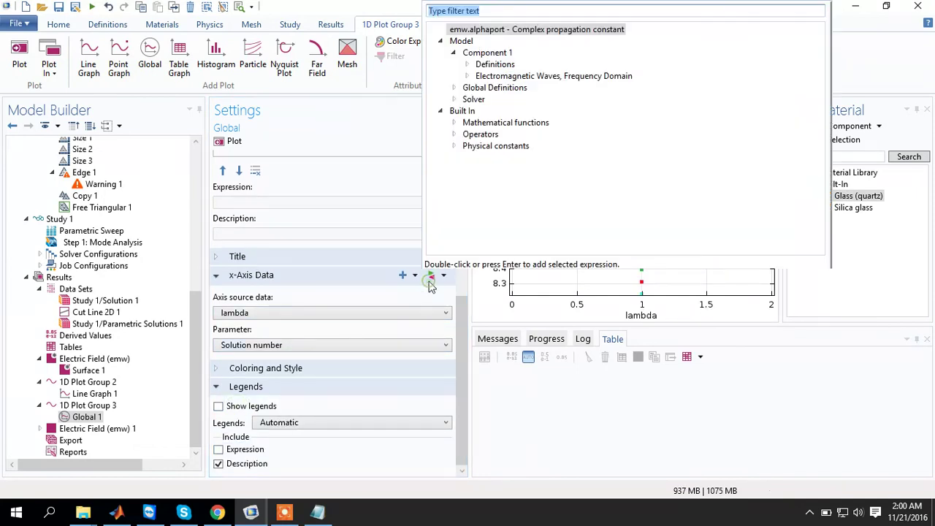
left_click(466, 76)
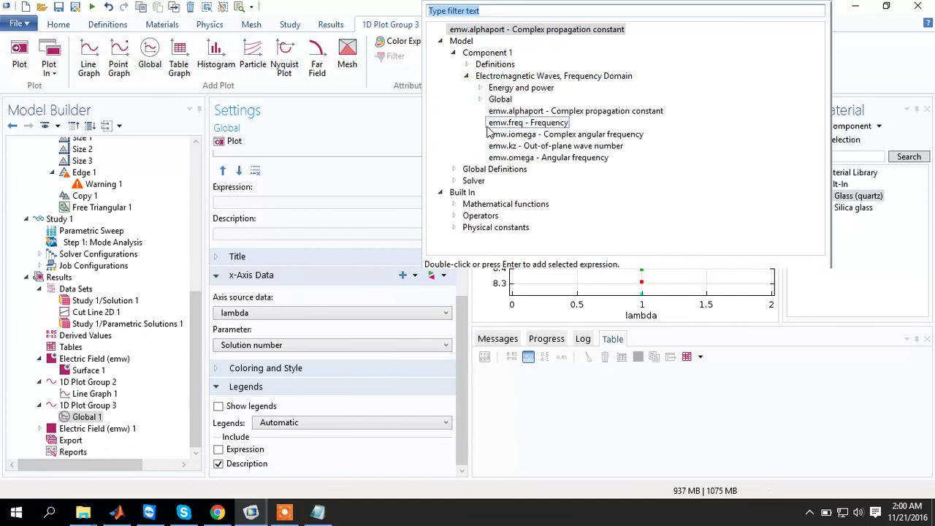
left_click(453, 169)
left_click(466, 192)
scroll(468, 205, "down", 1)
double_click(504, 206)
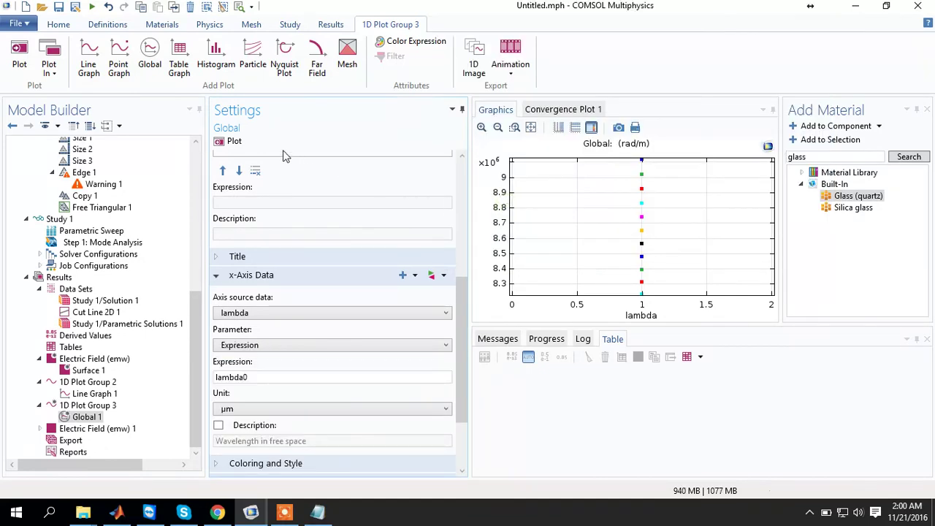
left_click(235, 142)
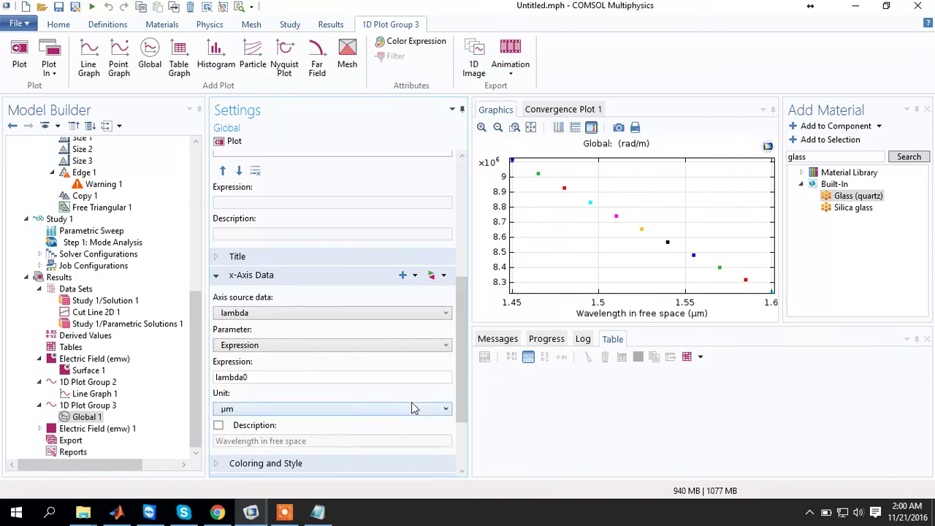
Review the element size settings of Mesh 1 by inspecting its Size, Size 1, Size 2 and Size 3 nodes
left_click_drag(195, 363, 196, 306)
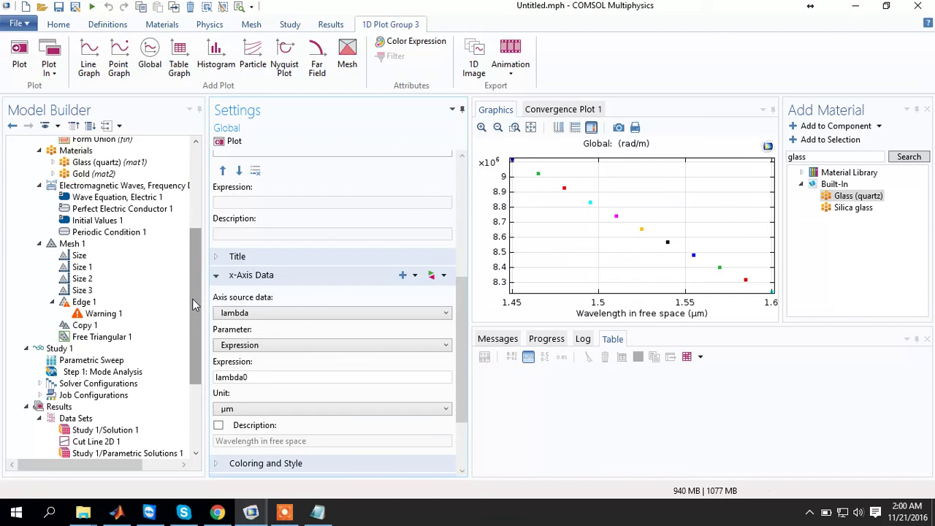
left_click(73, 244)
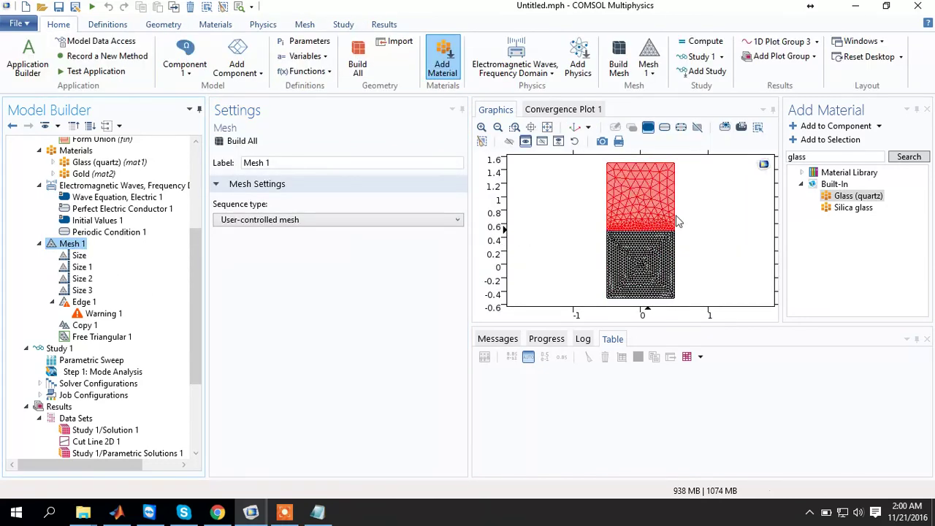
left_click(79, 255)
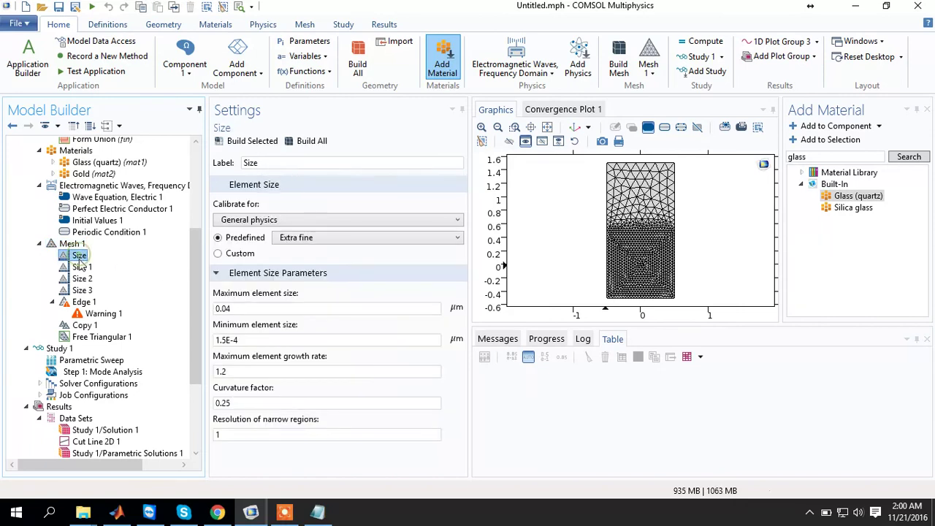
left_click(82, 267)
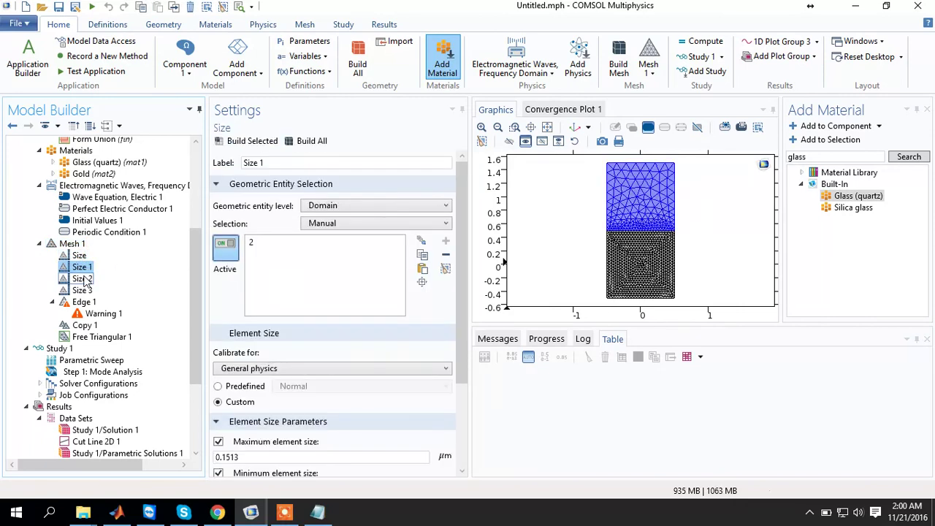
left_click(83, 279)
left_click(83, 290)
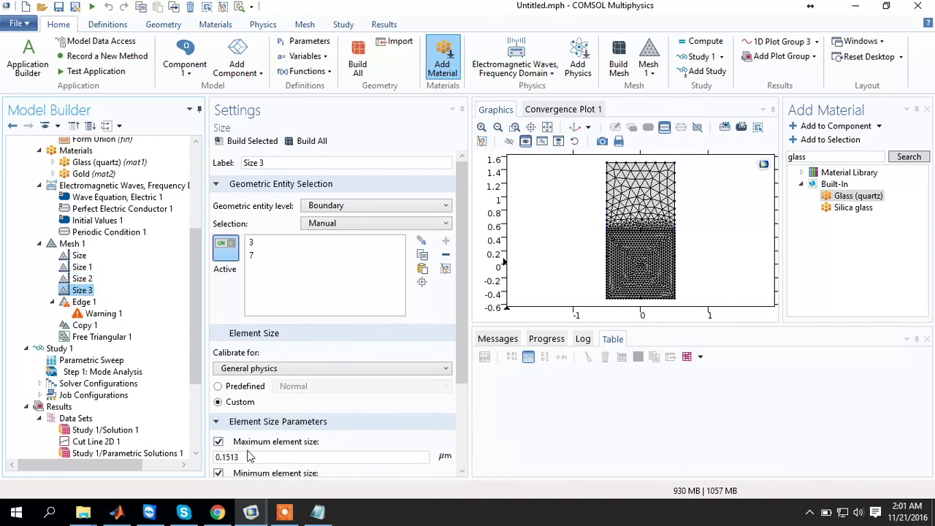
left_click(82, 279)
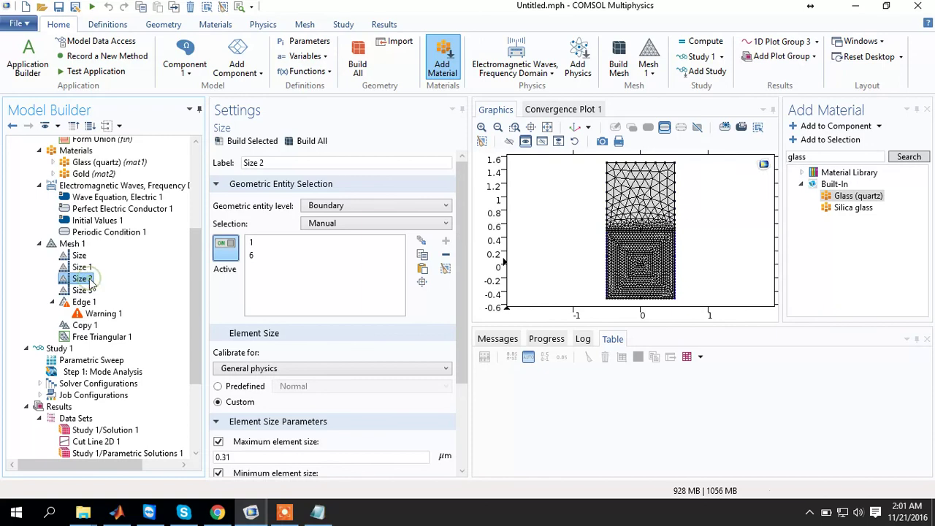